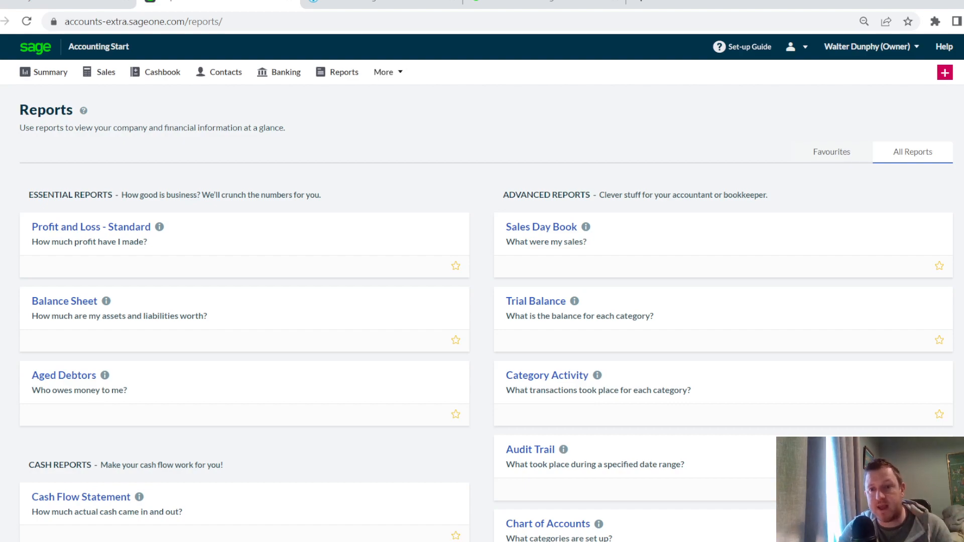
# Step: Review the account's Summary, Sales and Contacts pages
pyautogui.hotkey('ctrl', 'shift', 'Tab')
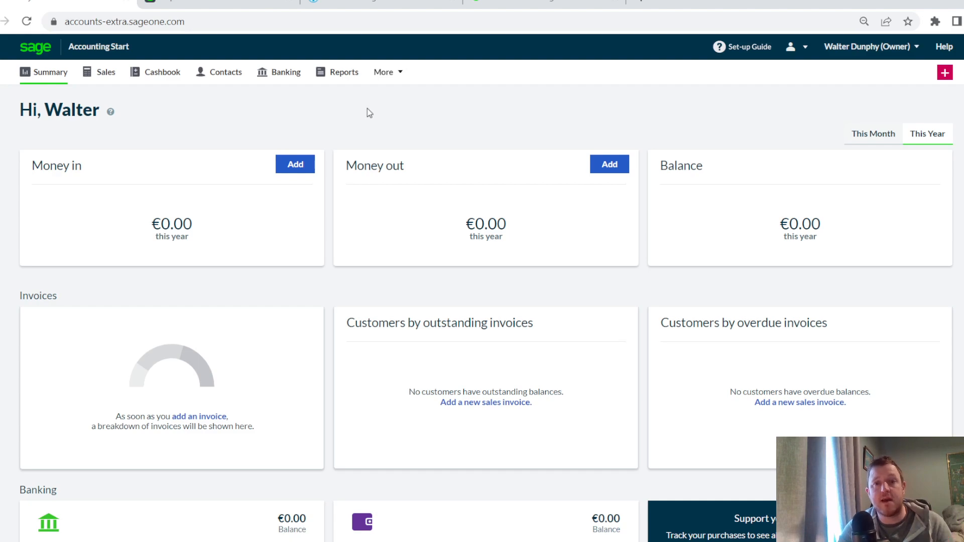
pyautogui.click(107, 79)
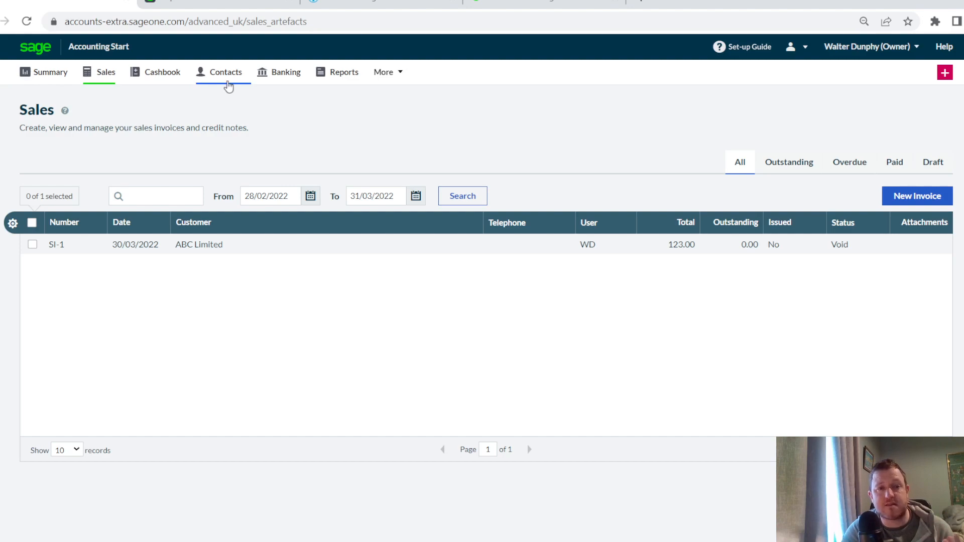
pyautogui.click(228, 86)
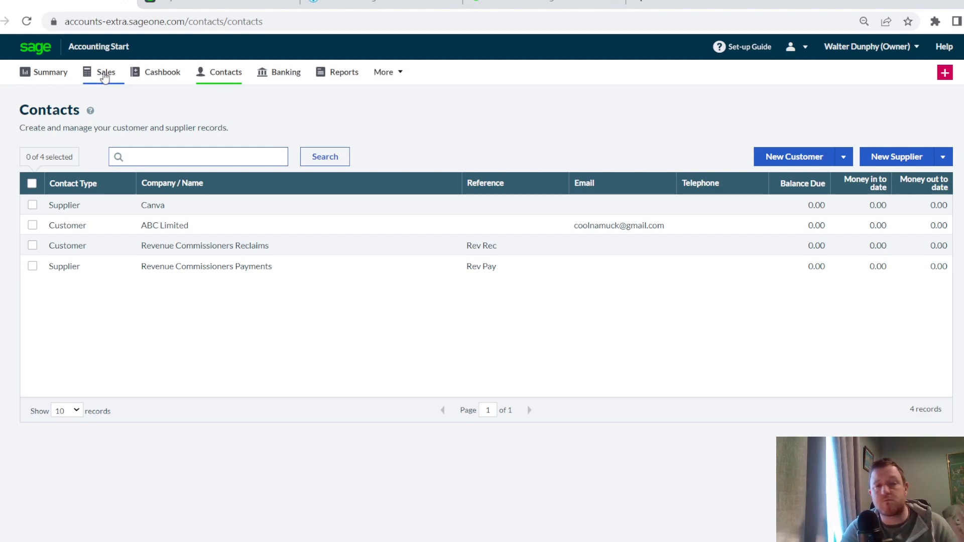
# Step: Start a new sales invoice for ABC Limited with a Sales - Products line priced 100.00 at Standard 23.00% VAT
pyautogui.click(105, 75)
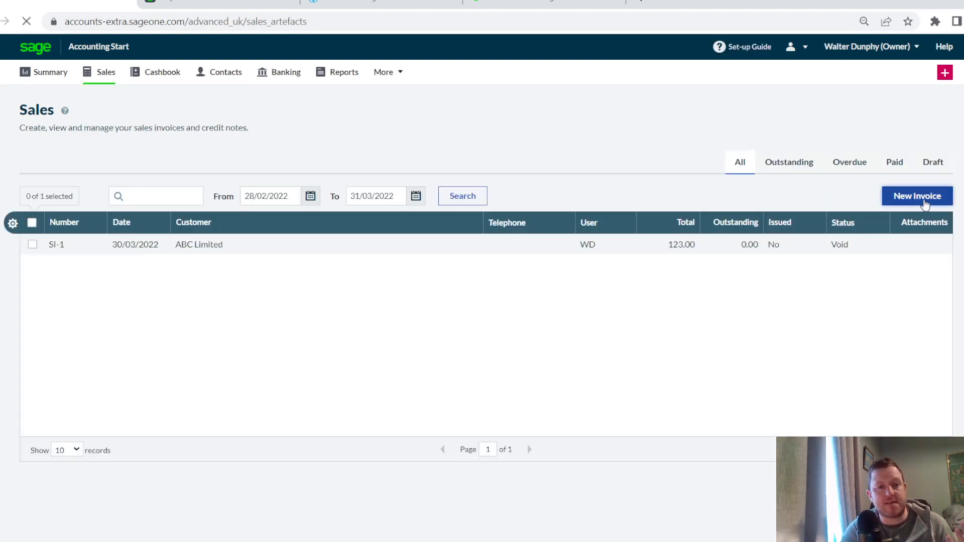
pyautogui.click(924, 199)
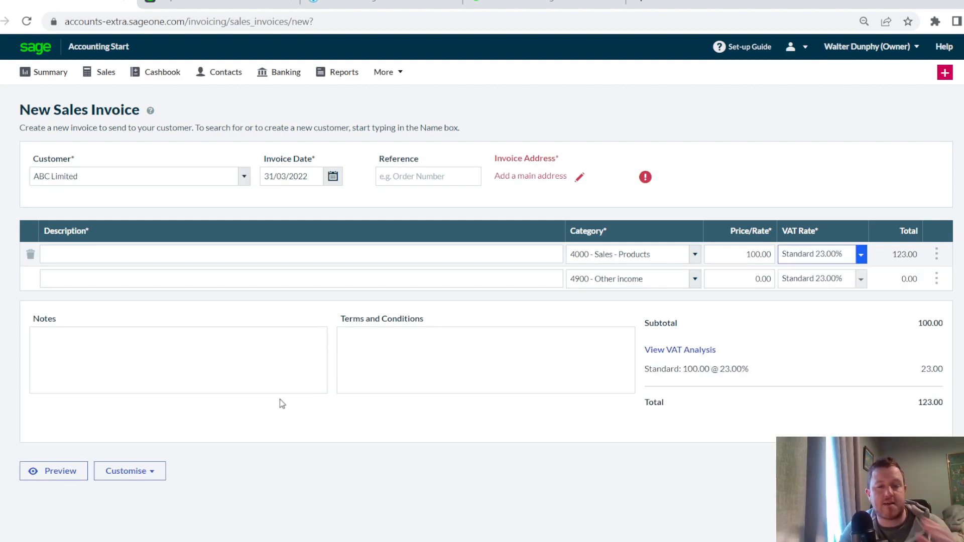
# Step: Open the invoice's Templates and logos settings and review the template, company logo and association logo options
pyautogui.click(153, 472)
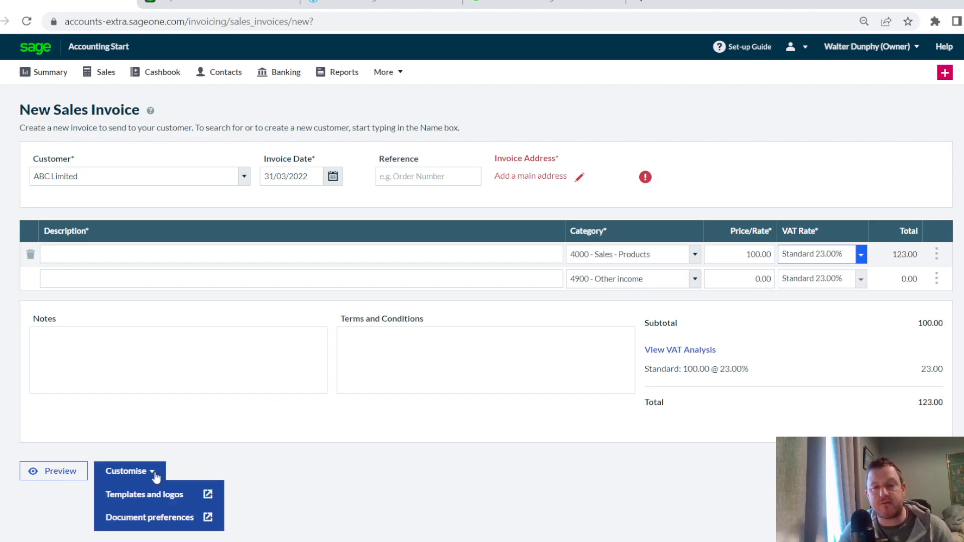
pyautogui.click(155, 492)
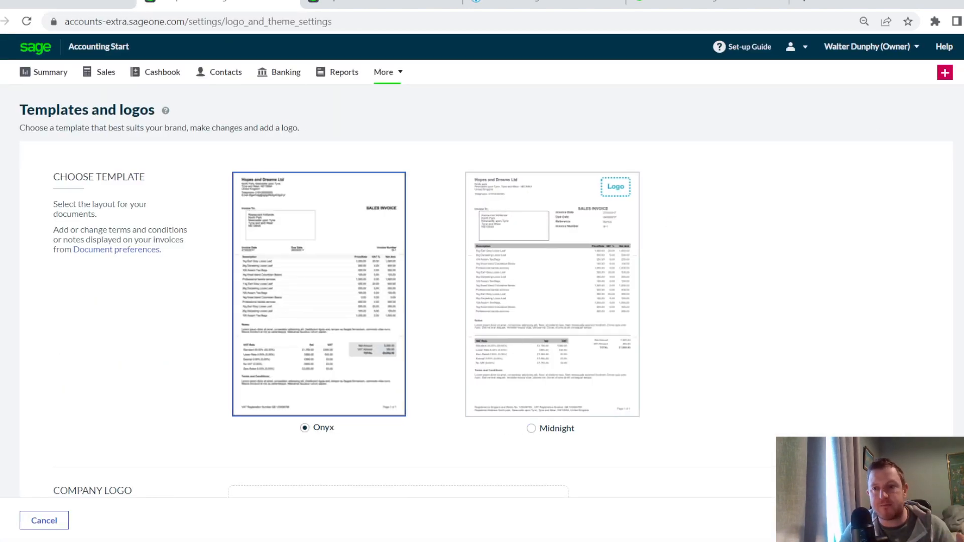
pyautogui.scroll(-5, 482, 291)
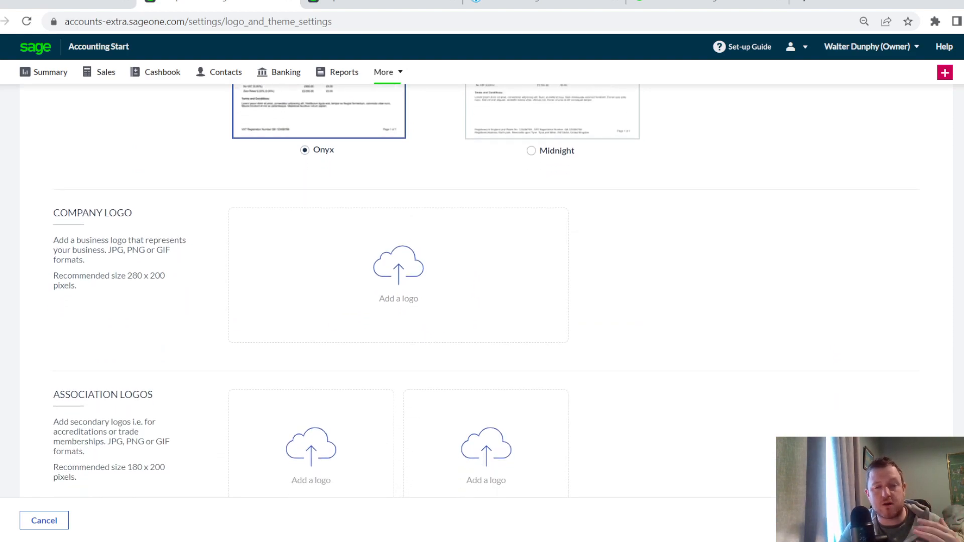
pyautogui.scroll(-1, 482, 291)
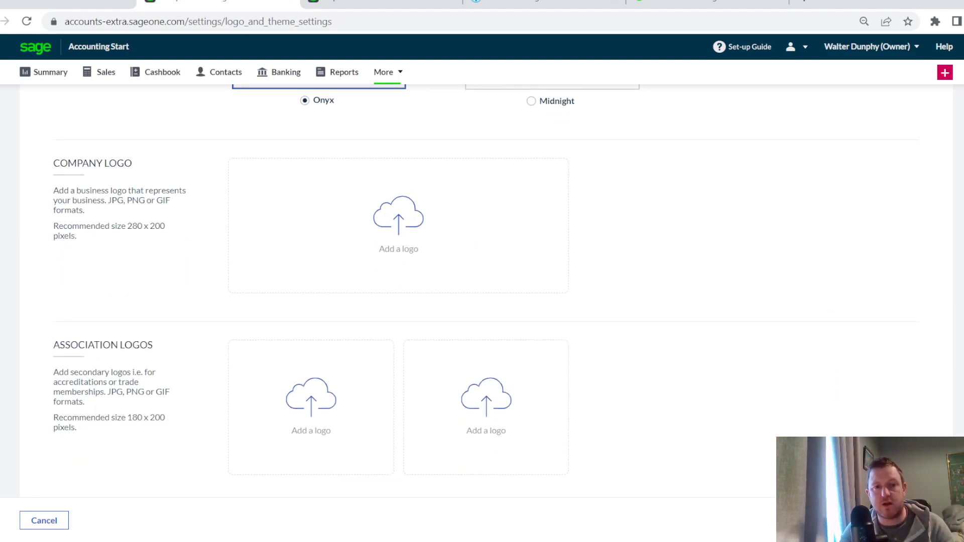
pyautogui.scroll(2, 482, 291)
pyautogui.scroll(2, 482, 292)
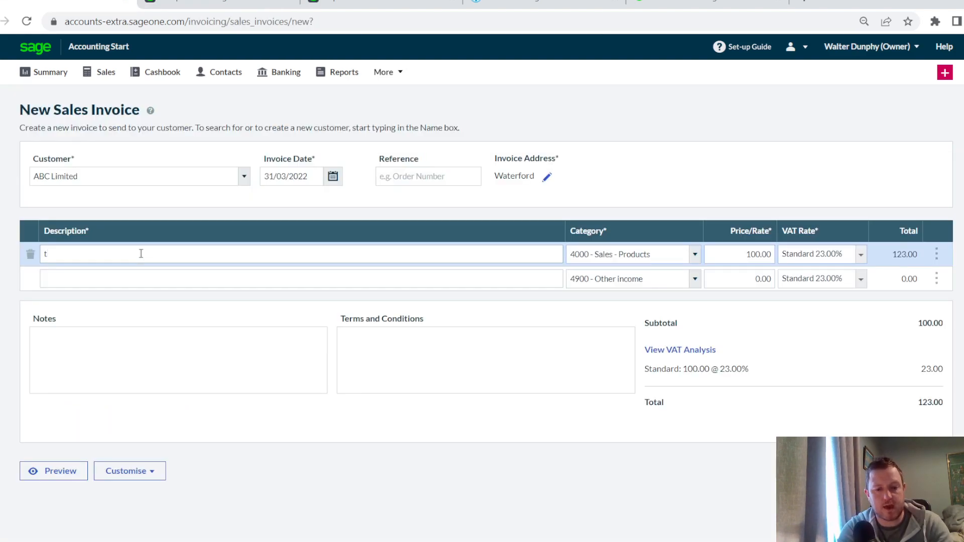
# Step: Describe the first invoice line as "Test" and save the invoice
pyautogui.press('BackSpace')
pyautogui.write('Test')
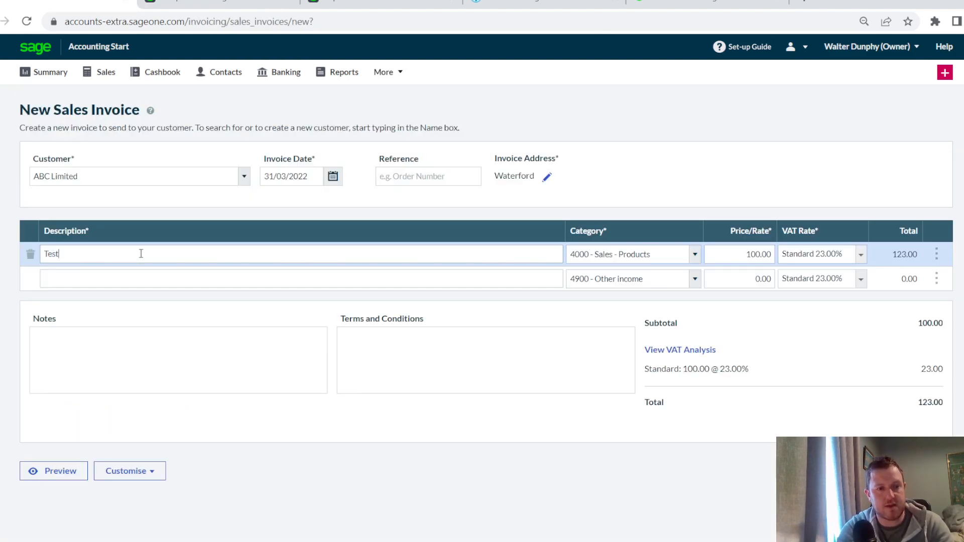
pyautogui.click(294, 355)
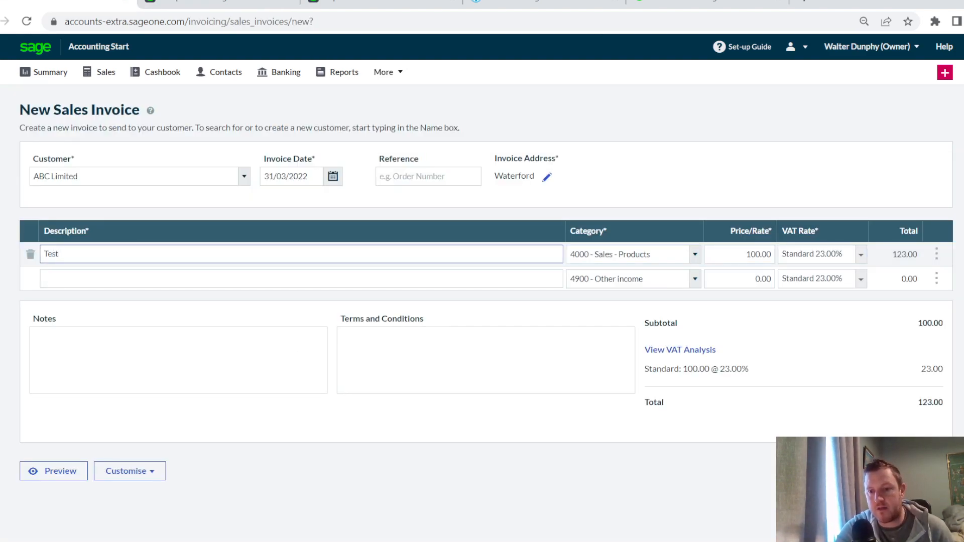
pyautogui.click(924, 471)
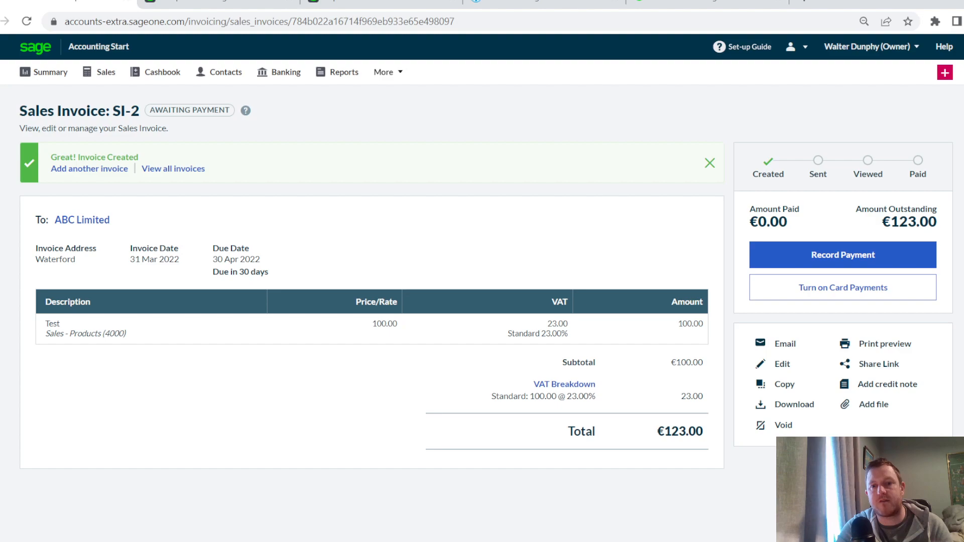
# Step: Open the email form for the saved invoice, review its default subject and message, and close it without sending
pyautogui.click(786, 344)
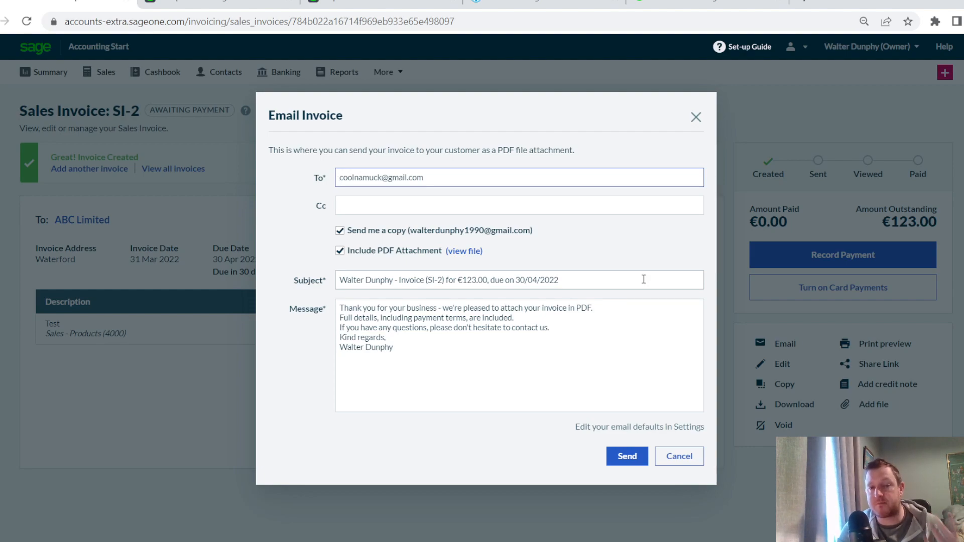
pyautogui.click(944, 74)
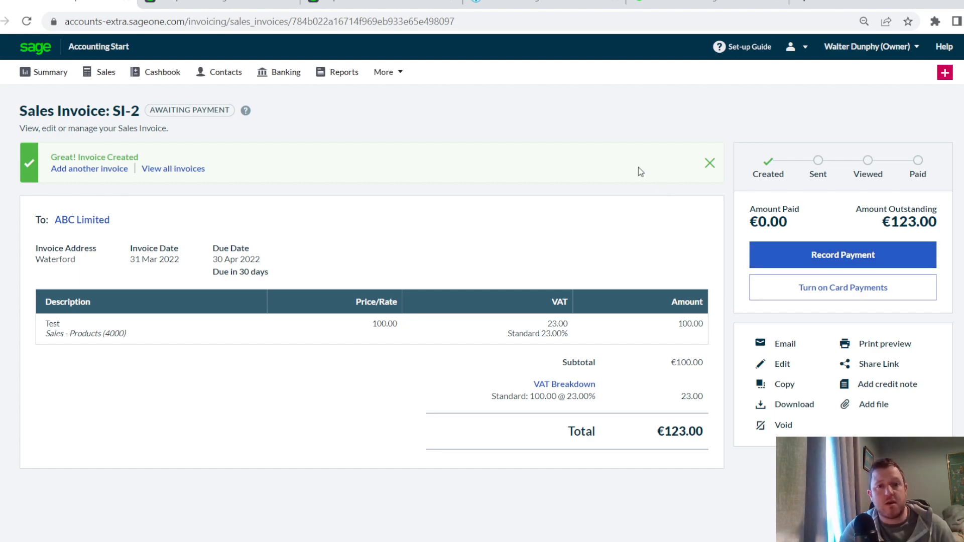
# Step: Create a VAT return for the period 01/01/2022 to 31/03/2022 and calculate it
pyautogui.click(399, 74)
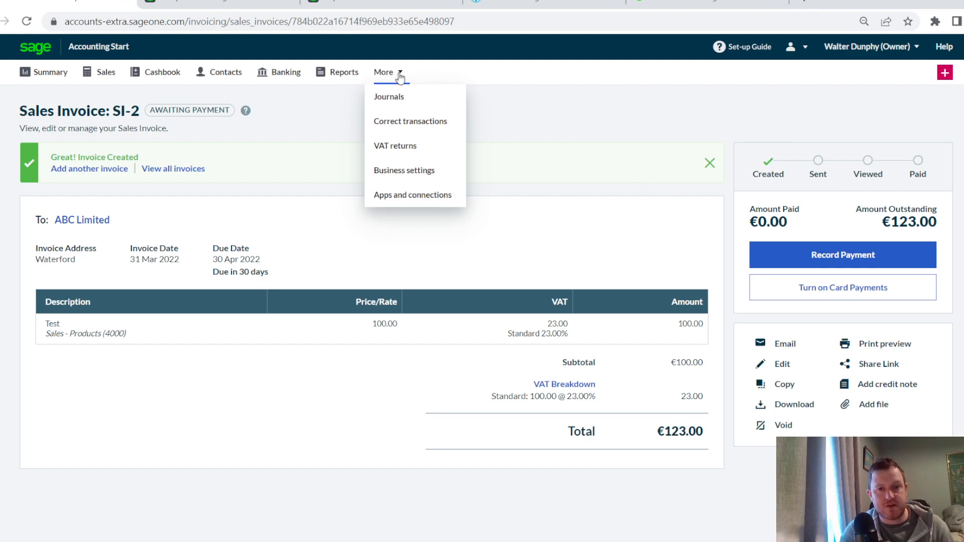
pyautogui.click(410, 147)
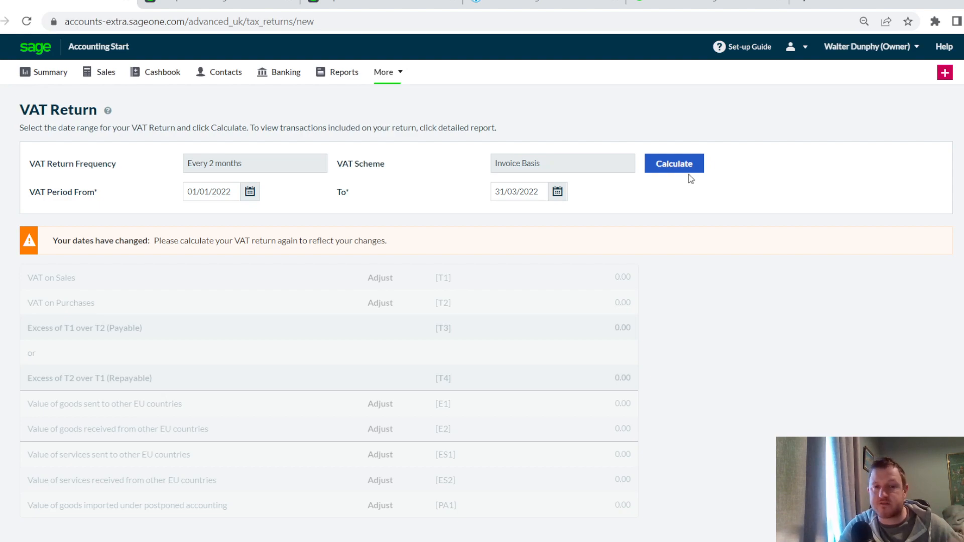
pyautogui.click(690, 171)
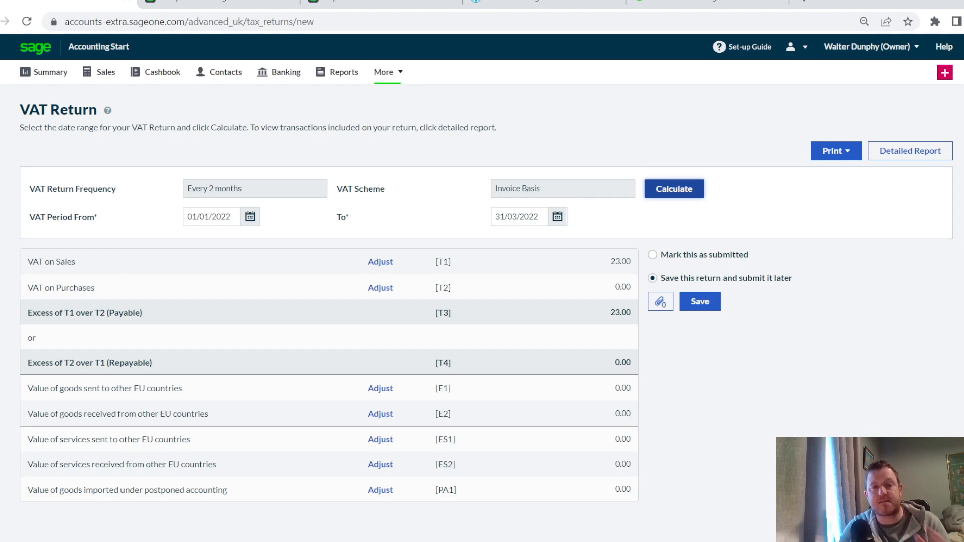
# Step: Compare the plan features on the Sage website and look through the reports offered in Accounting Start
pyautogui.click(699, 1)
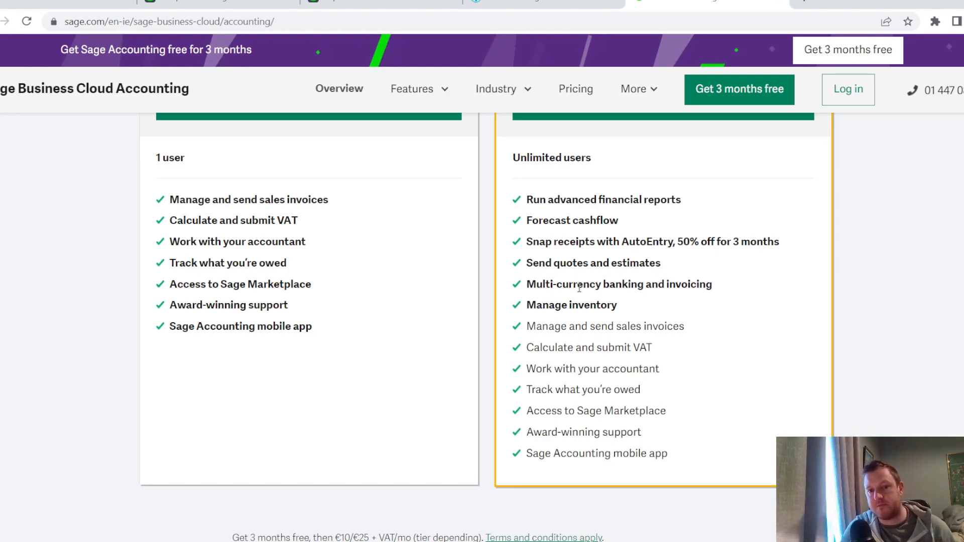
pyautogui.click(381, 2)
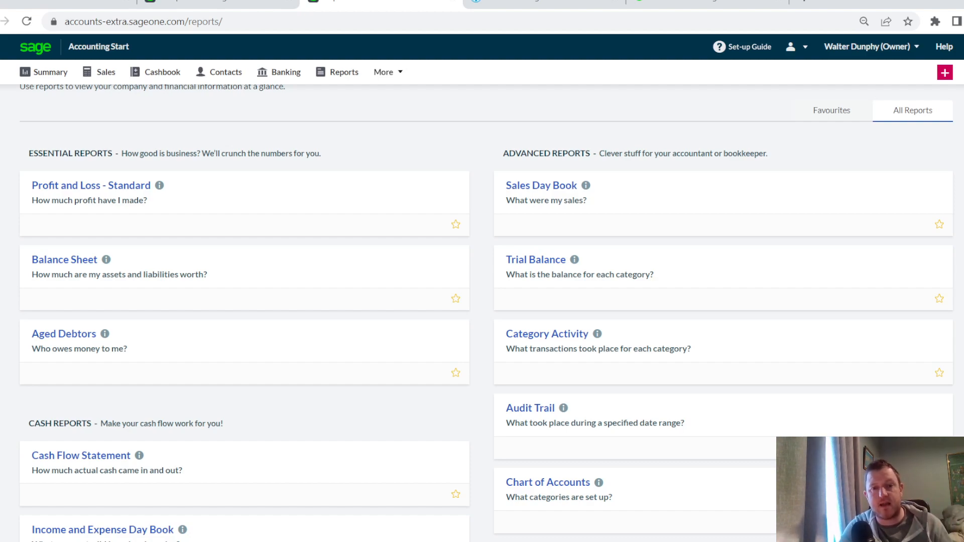
pyautogui.scroll(-1, 487, 313)
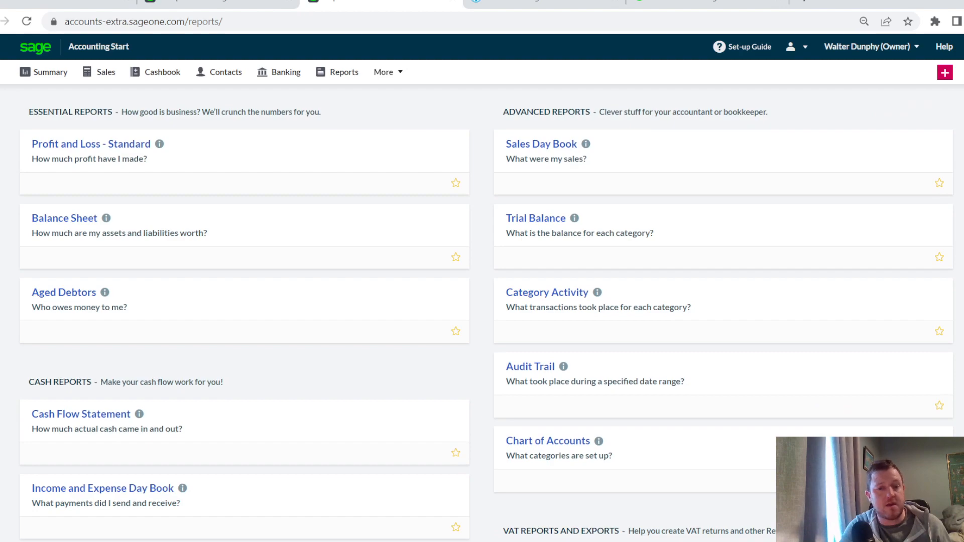
pyautogui.scroll(-2, 487, 313)
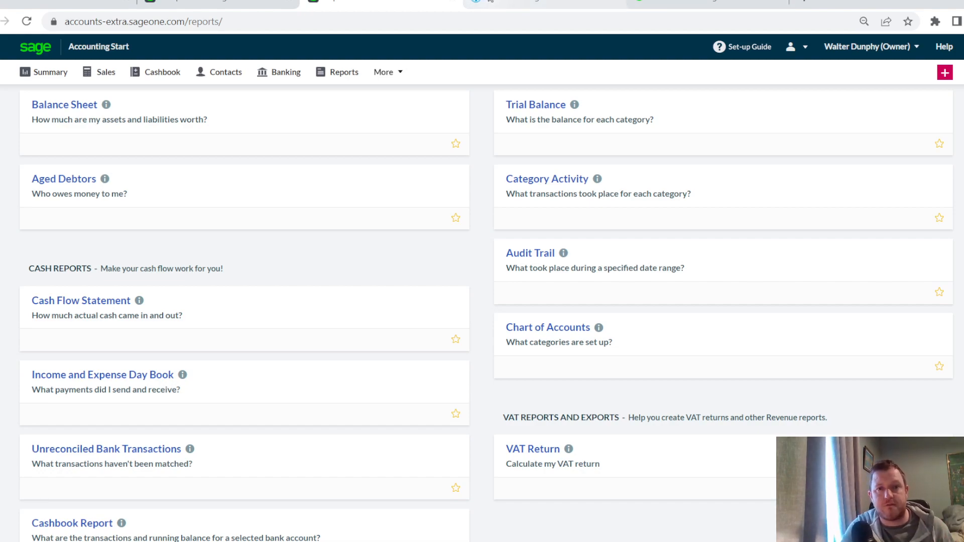
# Step: Switch to the WordPress post and read the Reports Available table comparing Starter with Accounting
pyautogui.click(491, 1)
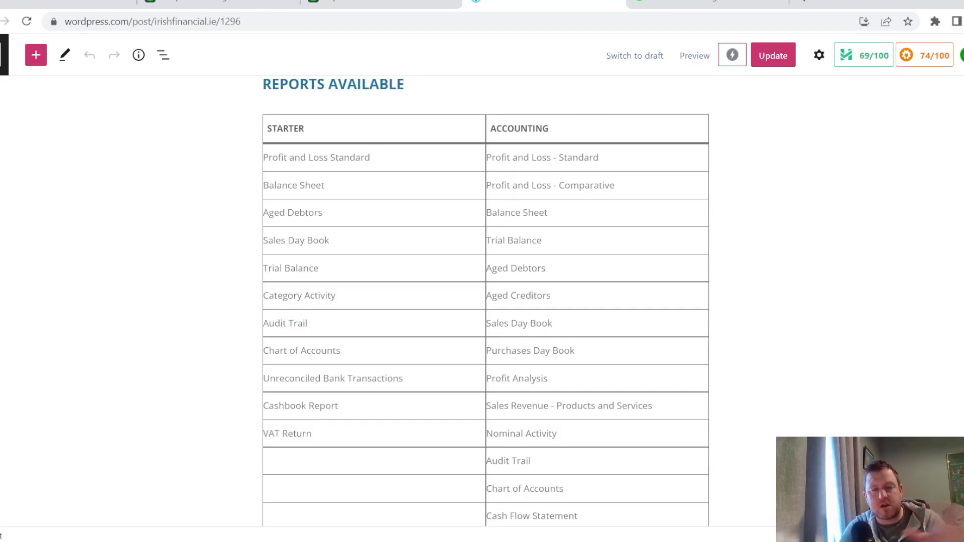
pyautogui.scroll(-1, 485, 301)
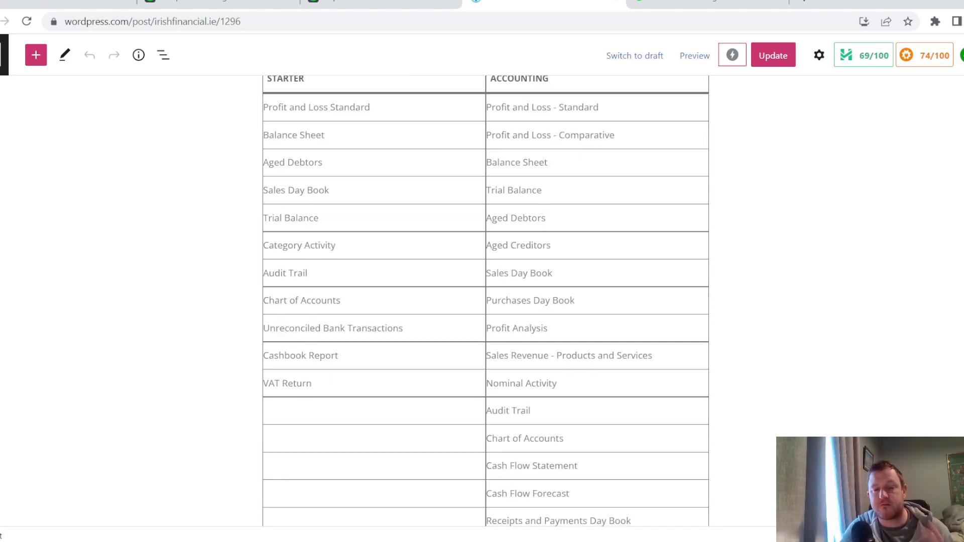
pyautogui.scroll(-4, 485, 302)
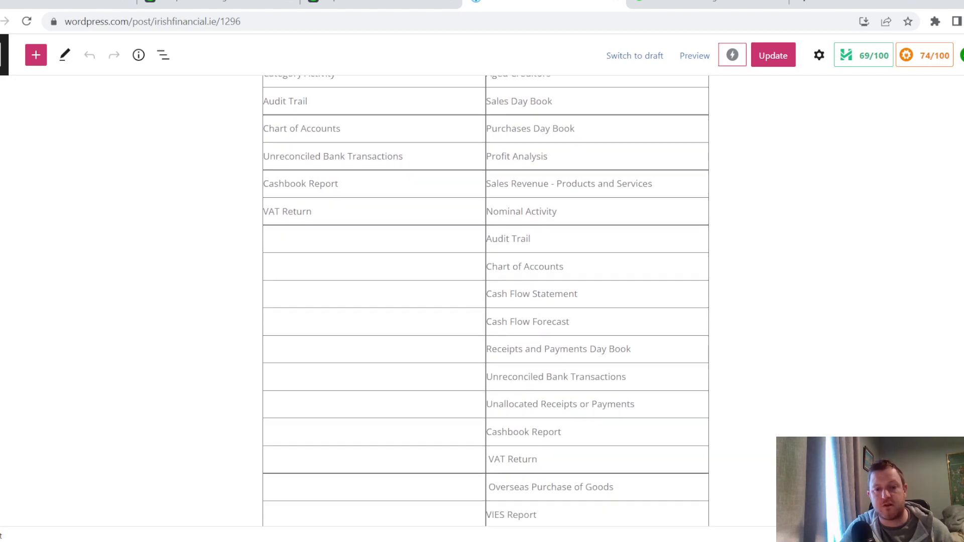
pyautogui.scroll(-2, 485, 301)
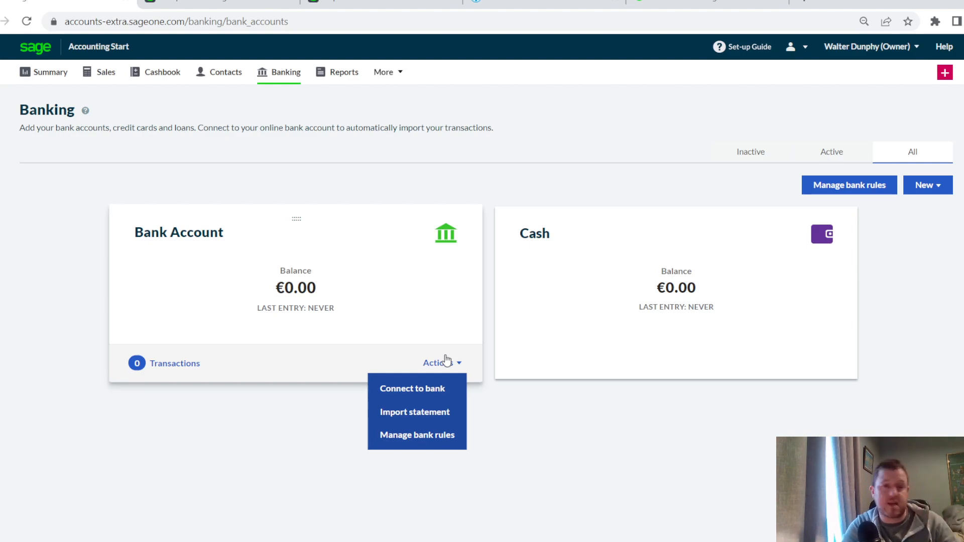
# Step: Visit the Sage Marketplace from Apps and connections, look through its categories and popular apps, and return to the account summary
pyautogui.click(402, 75)
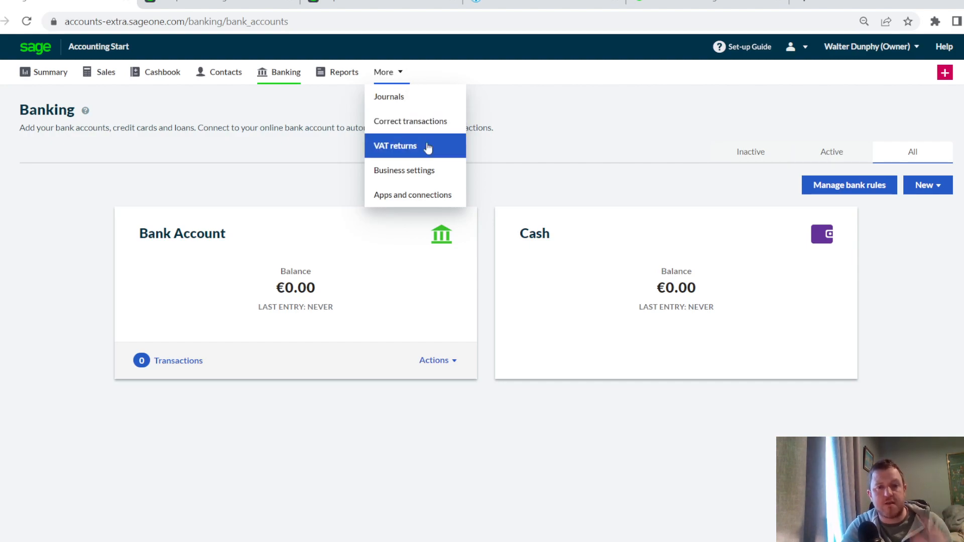
pyautogui.click(429, 200)
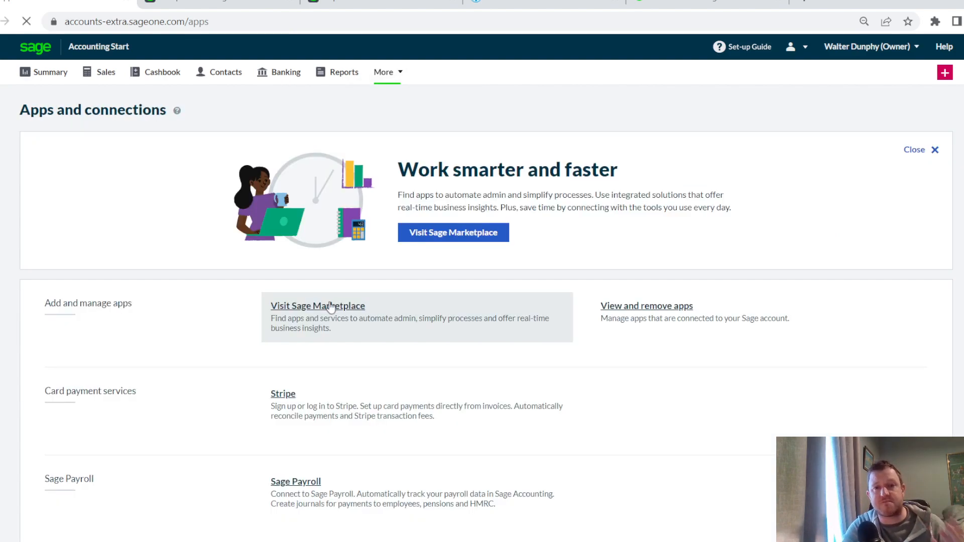
pyautogui.click(330, 306)
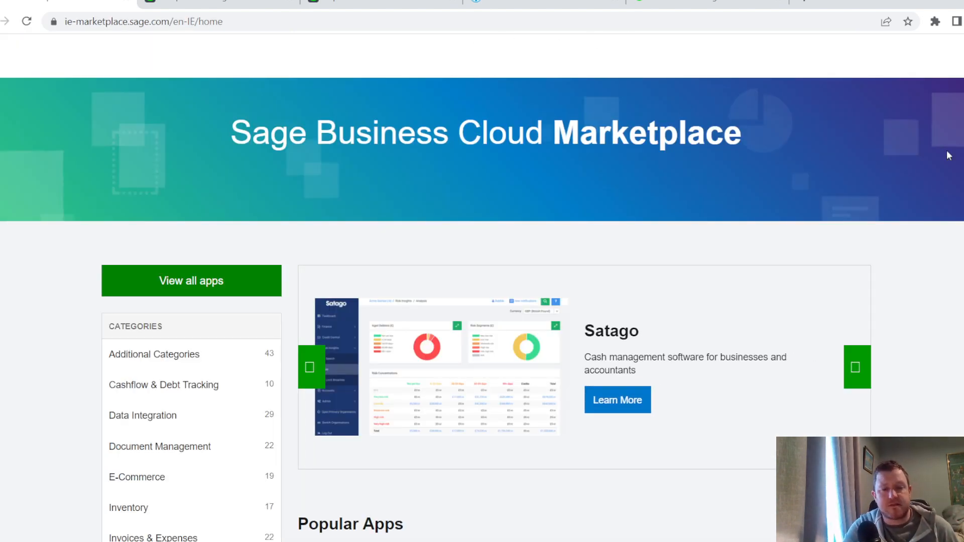
pyautogui.scroll(-3, 949, 155)
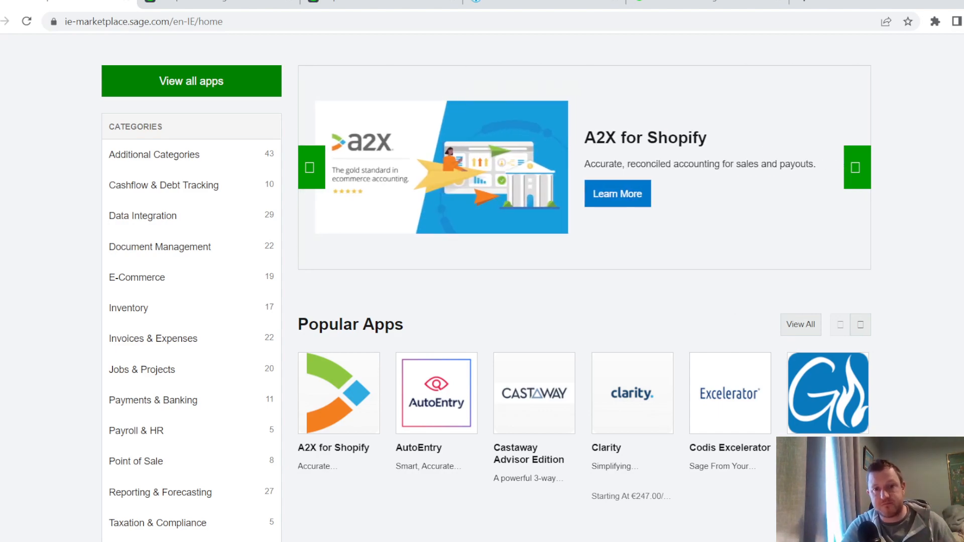
pyautogui.hotkey('ctrl', 'Tab')
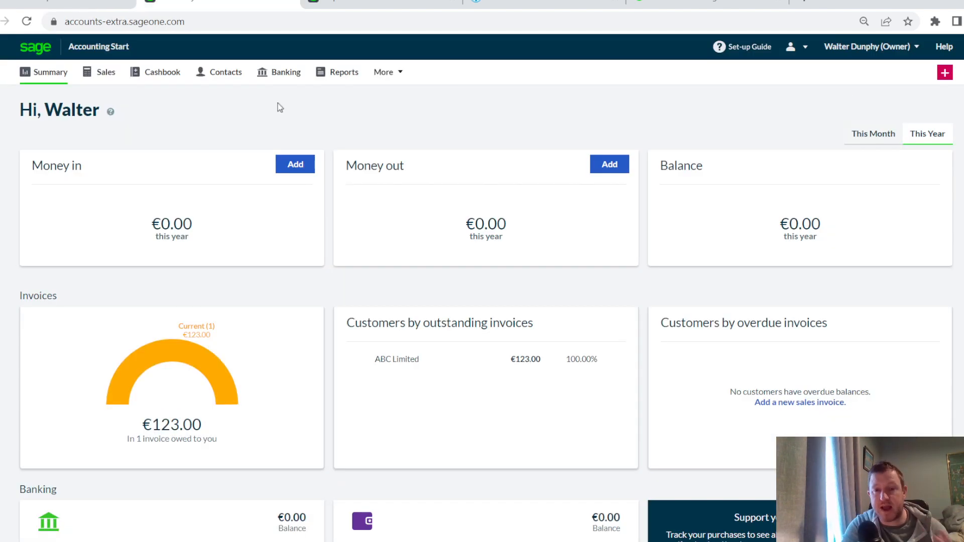